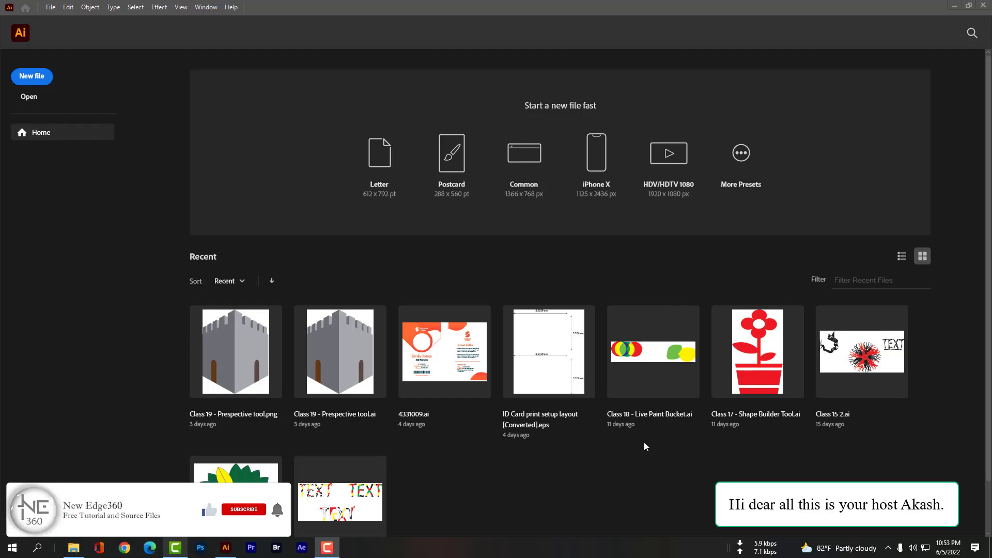
# Start a new 1920×1080 px document named 'Class 20 - Mesh Tool'
pyautogui.click(43, 82)
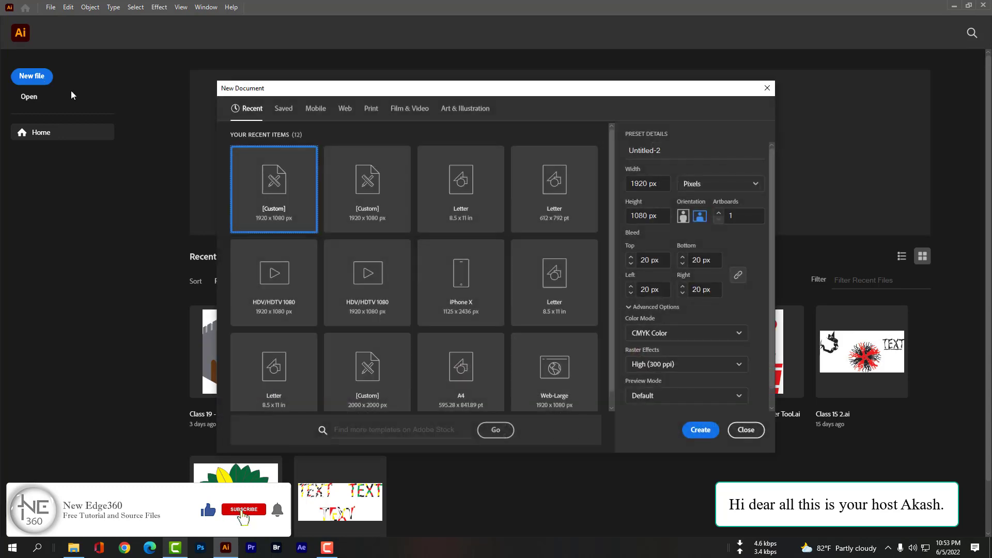
pyautogui.click(654, 152)
pyautogui.write('Class ')
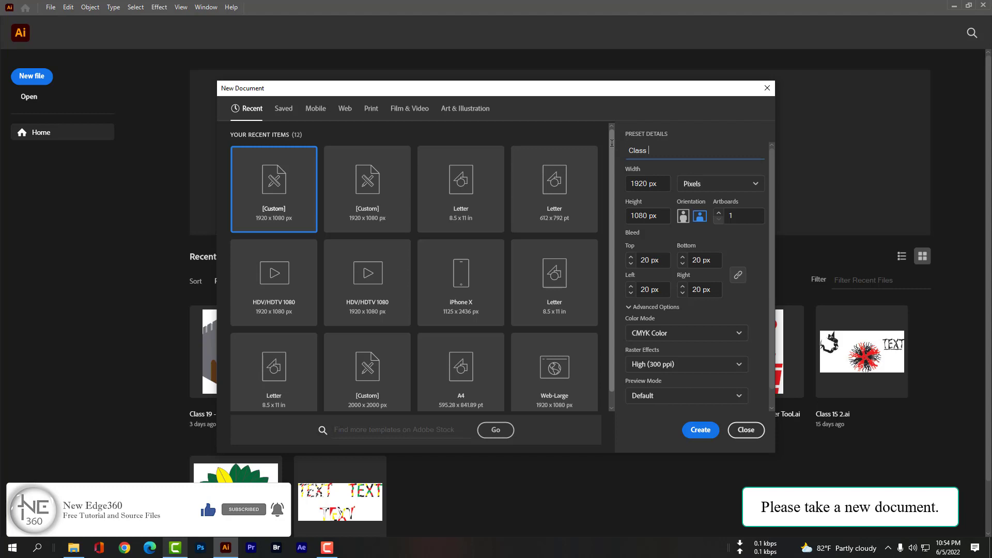
pyautogui.write('20 - Mesh Tool')
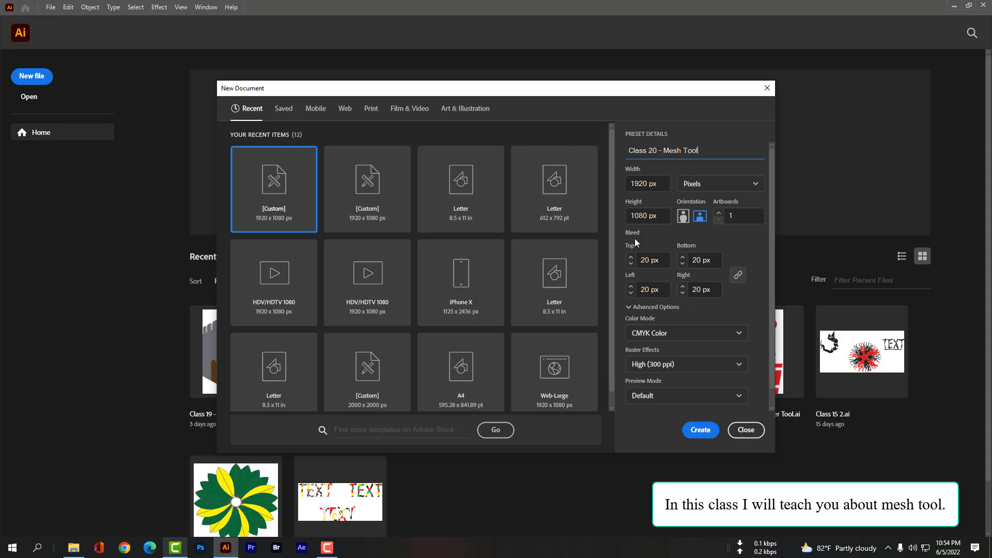
# Create the document and draw a circle left of the artboard centre with the Ellipse Tool
pyautogui.click(694, 432)
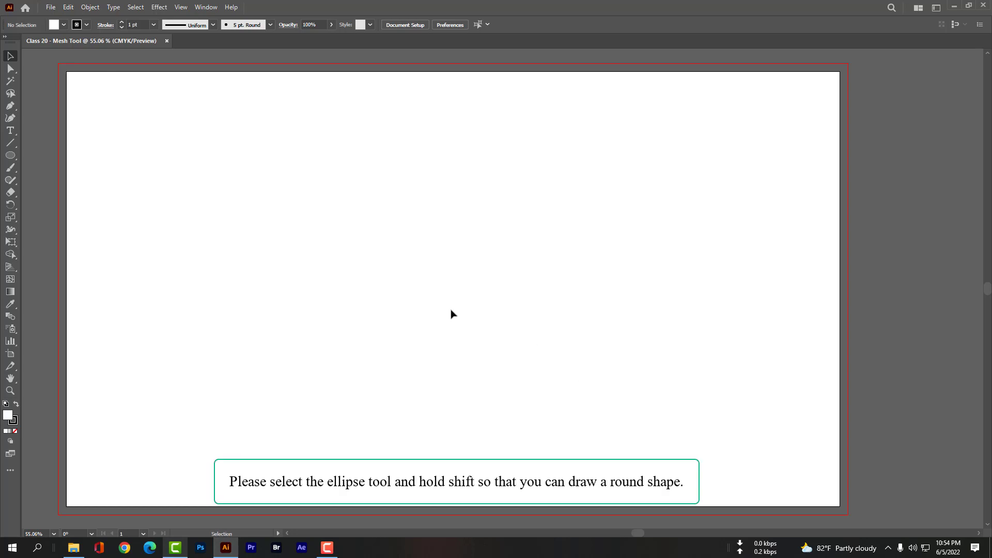
pyautogui.click(11, 155)
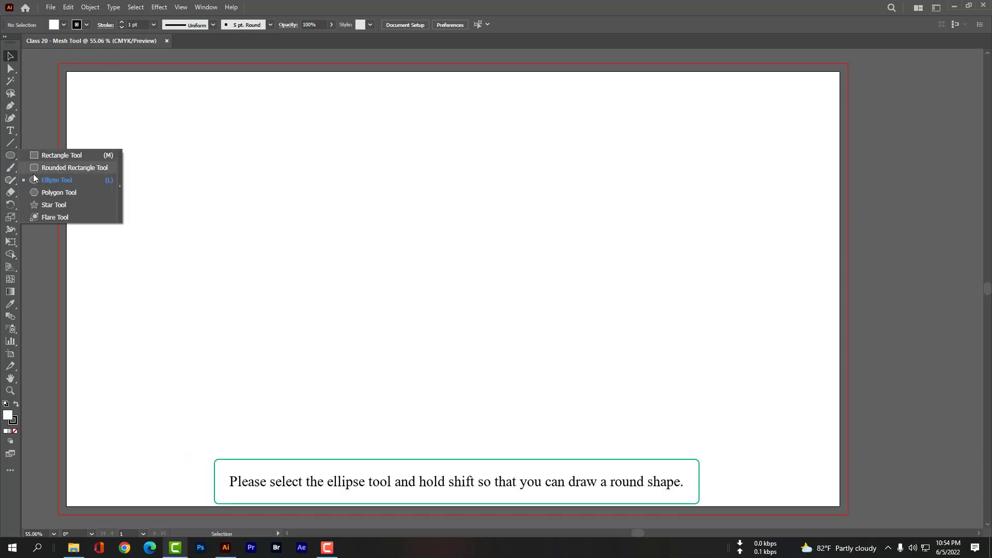
pyautogui.click(35, 177)
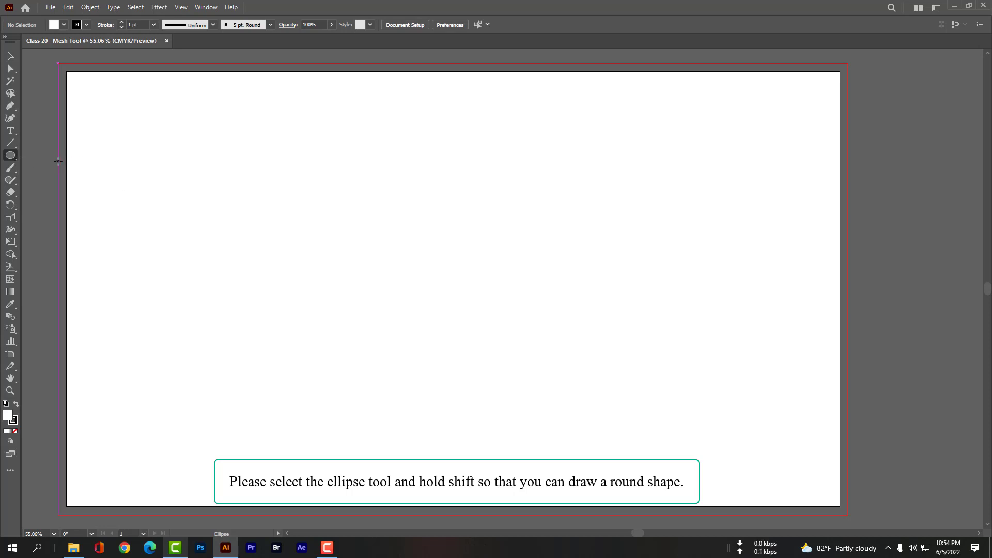
pyautogui.moveTo(264, 193); pyautogui.dragTo(371, 309)
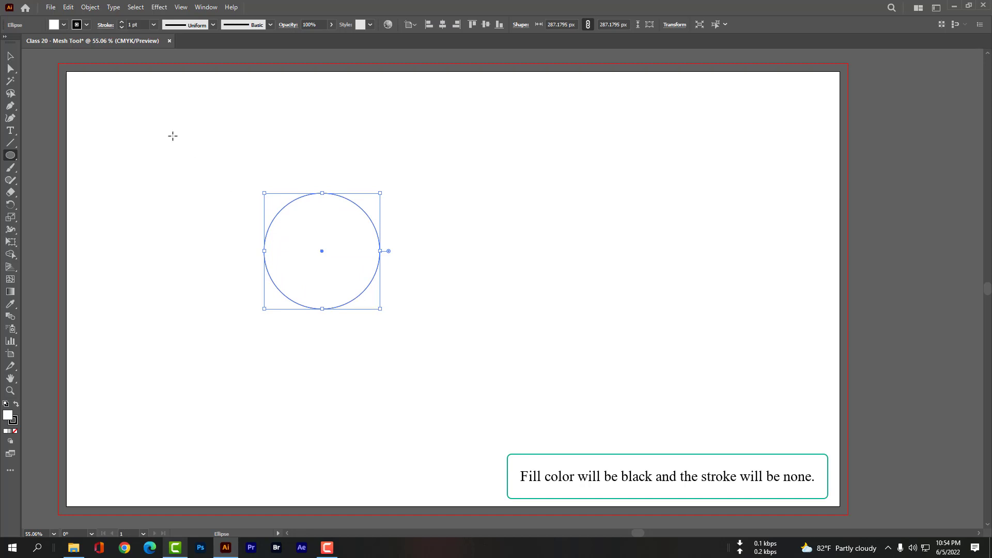
# Give the circle a black fill and no stroke
pyautogui.click(64, 25)
pyautogui.click(28, 41)
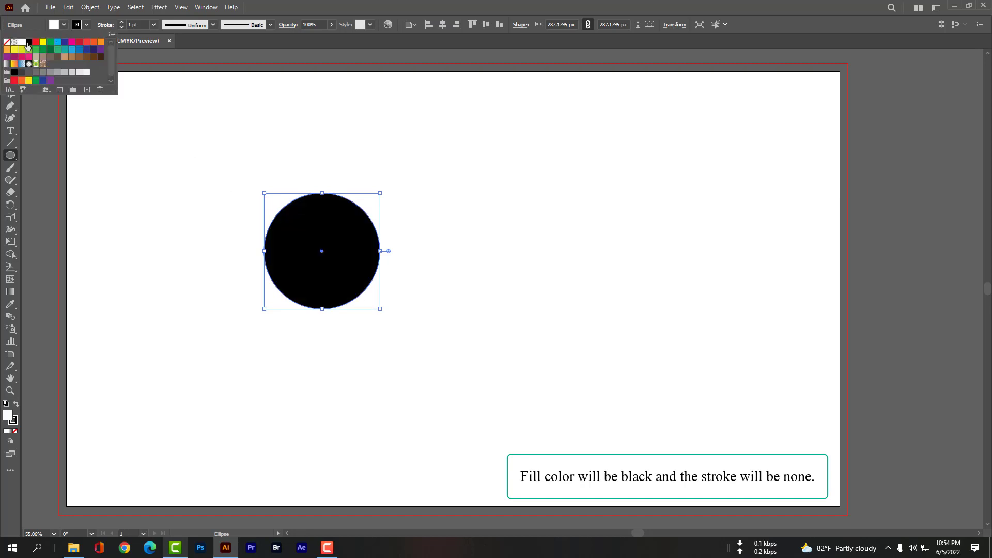
pyautogui.click(86, 24)
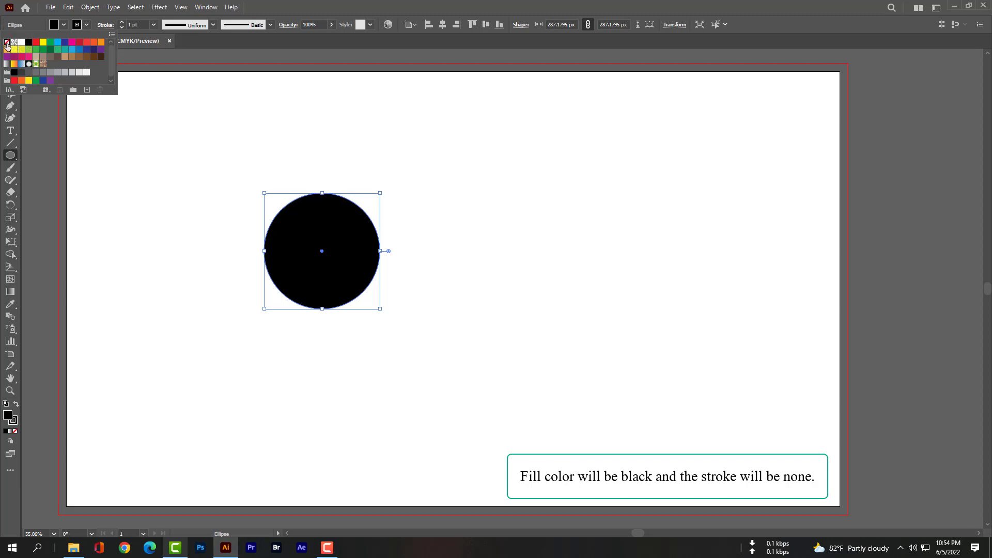
pyautogui.click(8, 41)
# Add a mesh point inside the black circle with the Mesh Tool
pyautogui.click(87, 25)
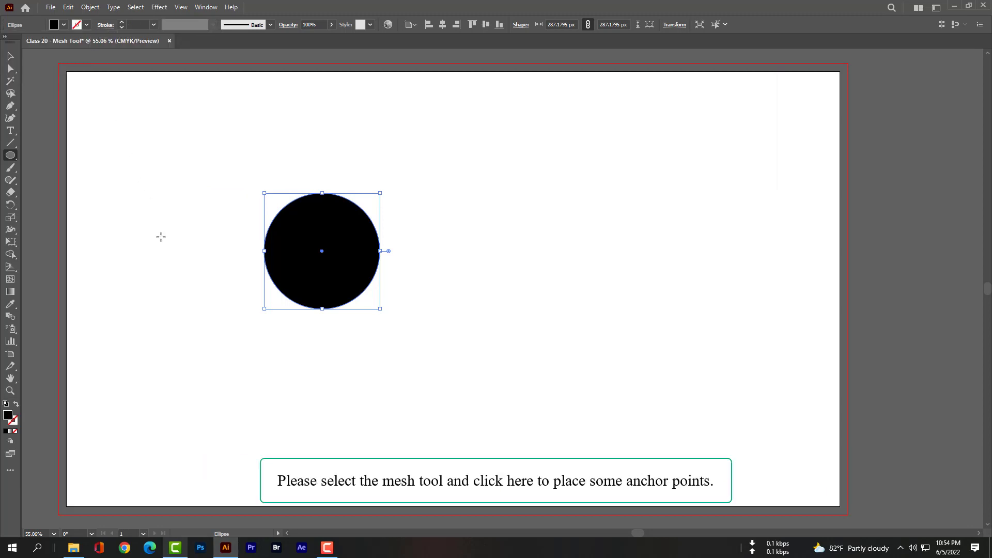
pyautogui.click(11, 279)
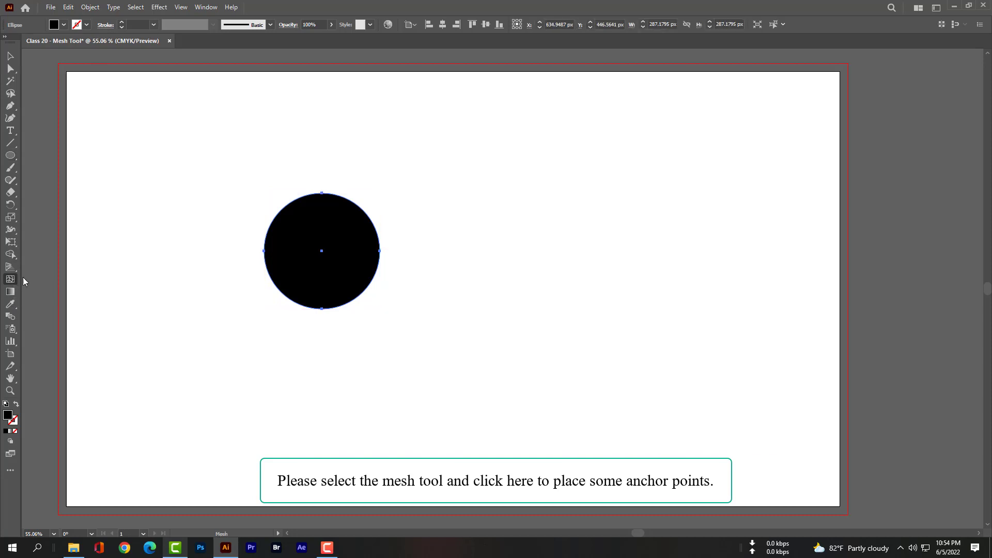
pyautogui.click(344, 228)
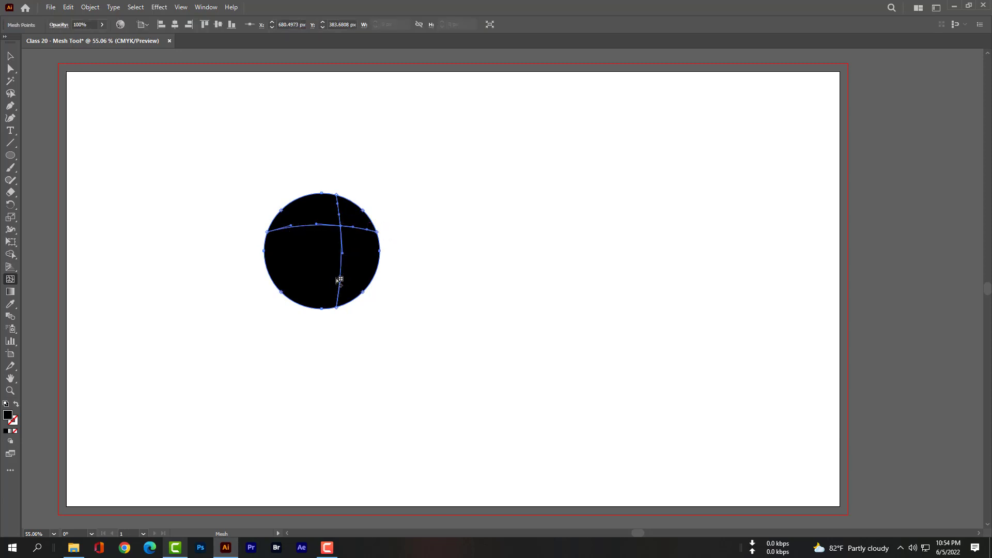
# Colour the selected mesh point white (#ffffff) so the circle shades like a sphere
pyautogui.click(10, 69)
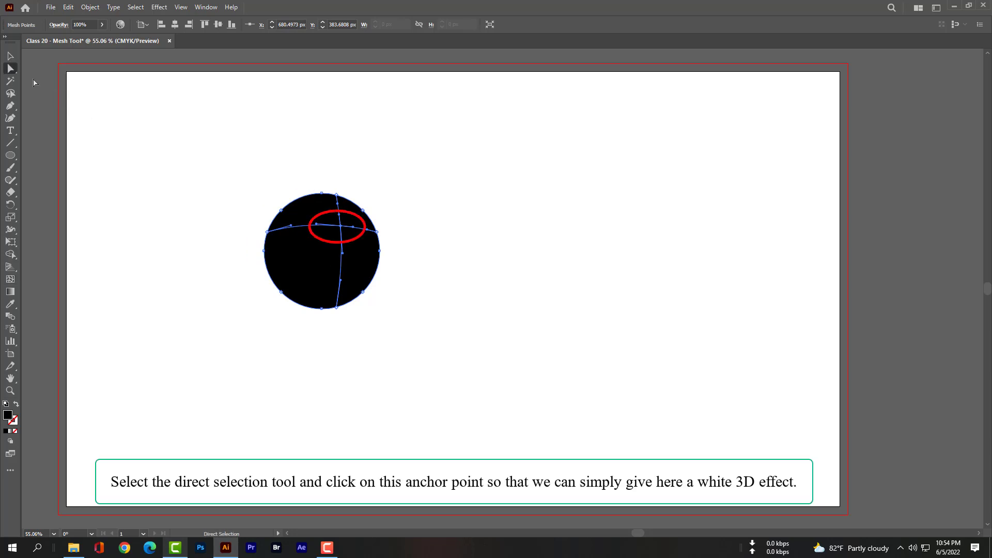
pyautogui.doubleClick(9, 417)
pyautogui.moveTo(117, 97); pyautogui.dragTo(661, 168)
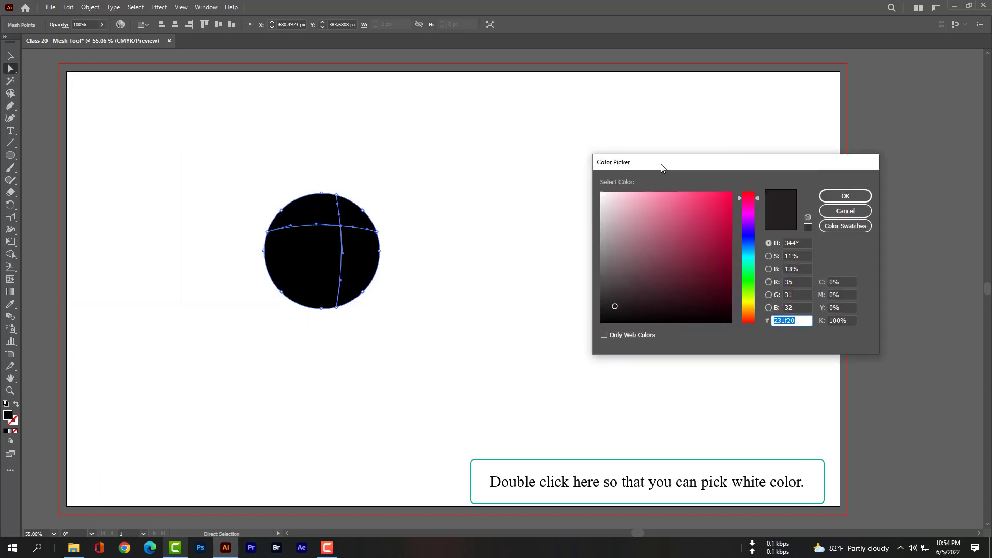
pyautogui.moveTo(634, 223); pyautogui.dragTo(581, 173)
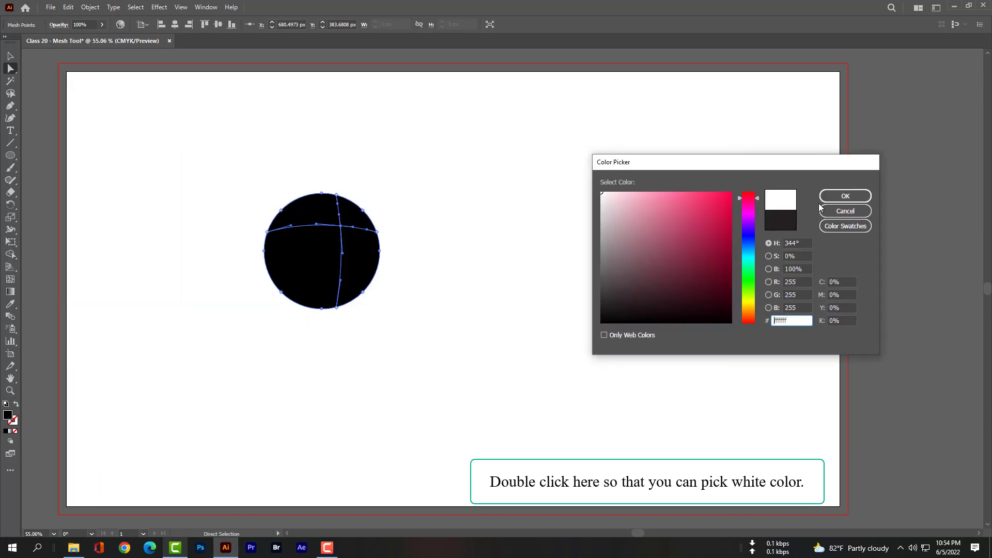
pyautogui.click(845, 195)
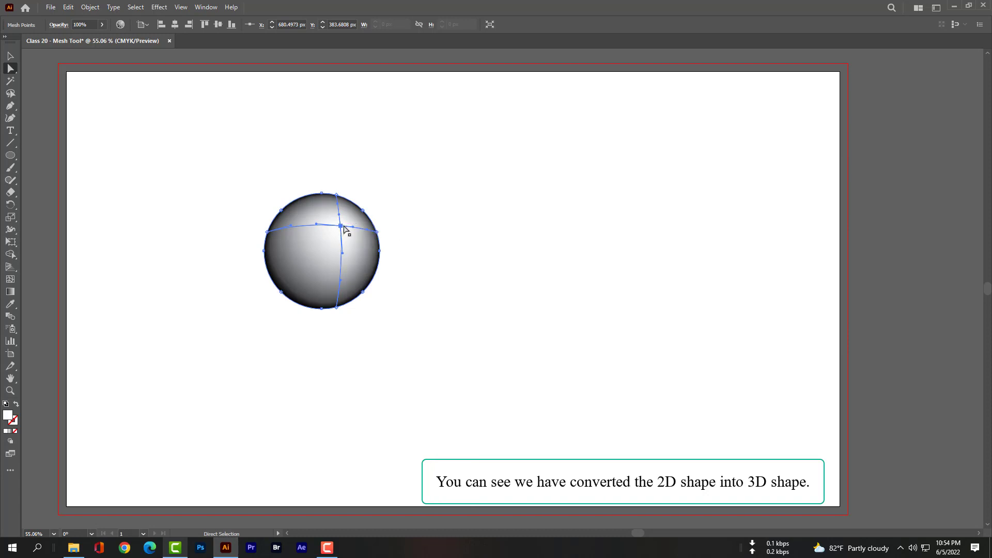
pyautogui.click(205, 8)
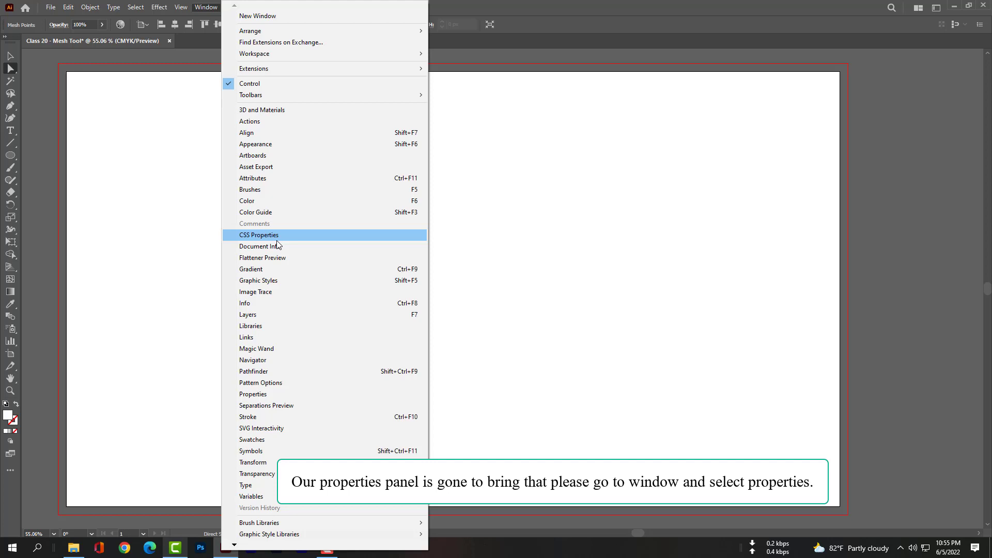
# Restore the Properties panel and change the highlight mesh point to a light grey
pyautogui.click(265, 397)
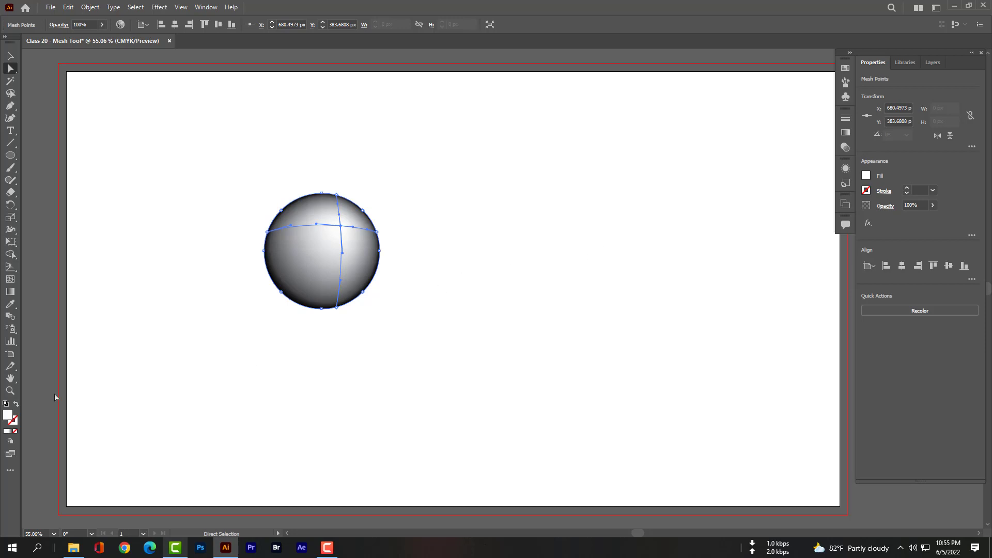
pyautogui.doubleClick(8, 420)
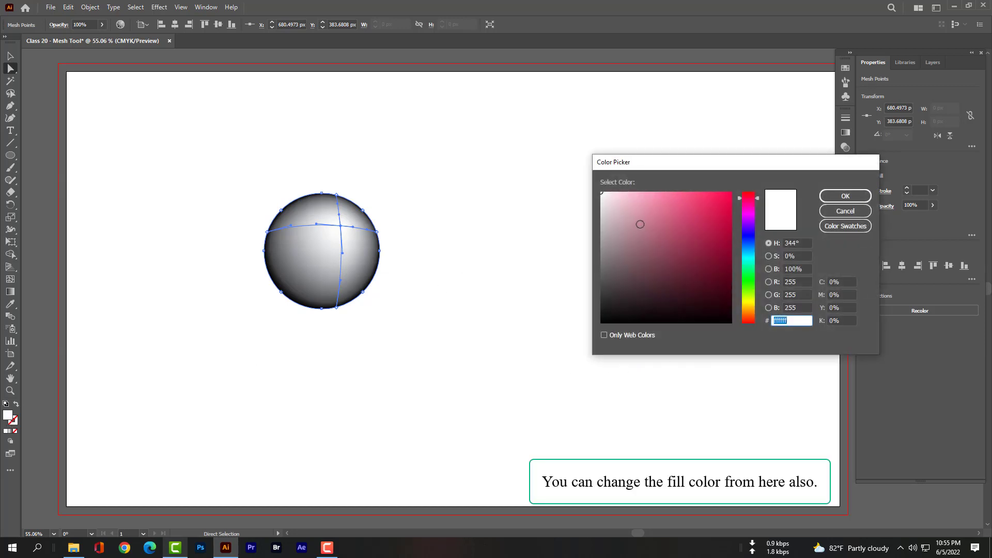
pyautogui.moveTo(640, 224); pyautogui.dragTo(590, 220)
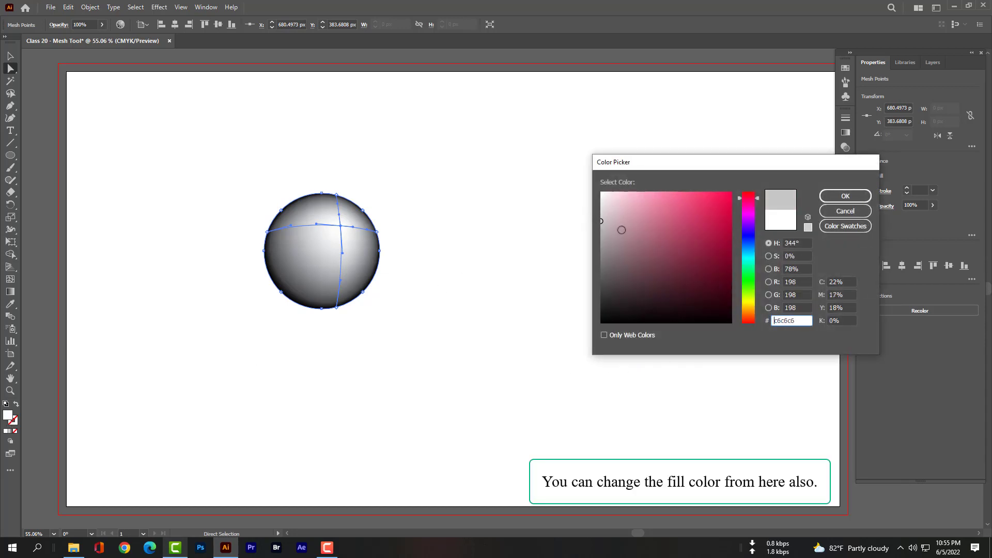
pyautogui.click(613, 232)
pyautogui.click(606, 216)
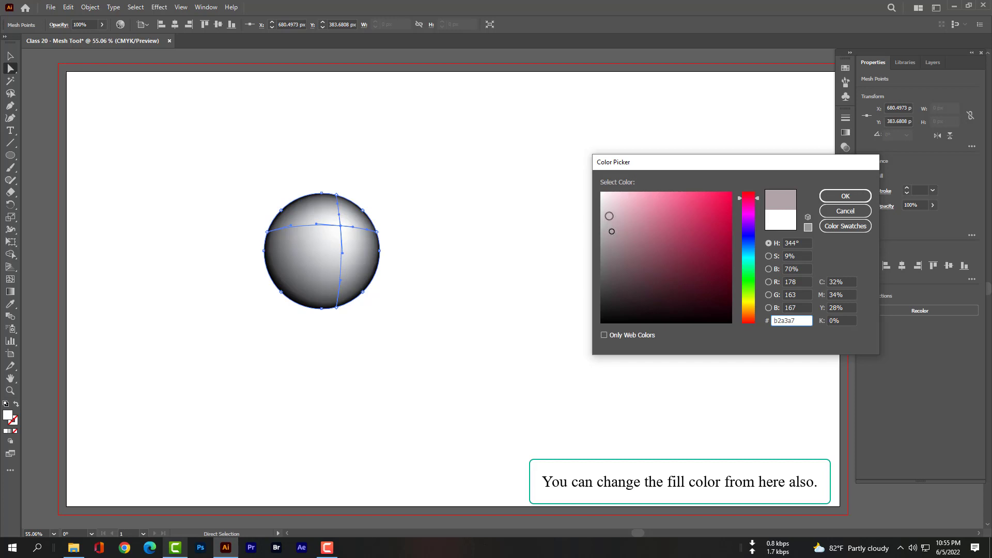
pyautogui.click(826, 199)
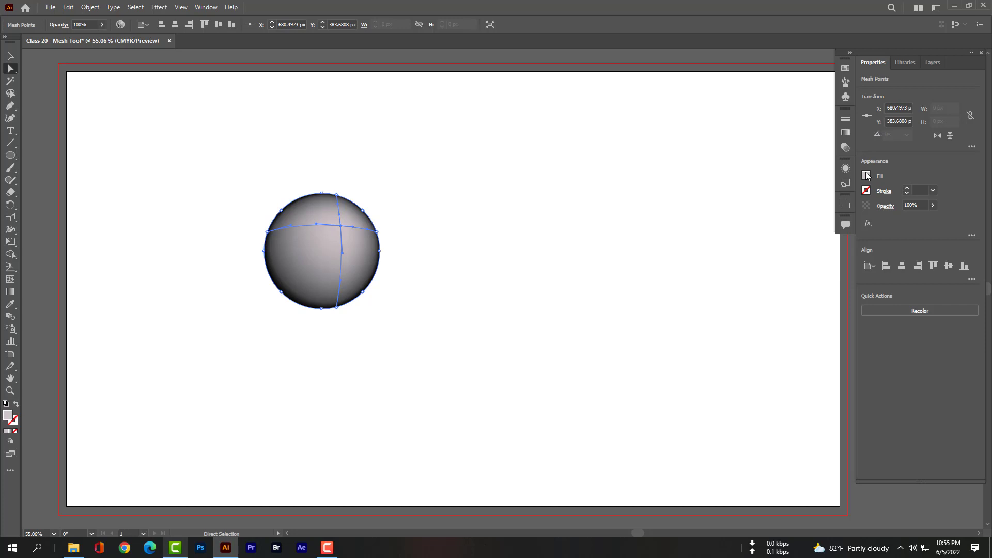
# Switch the fill colour mode to Grayscale
pyautogui.click(868, 175)
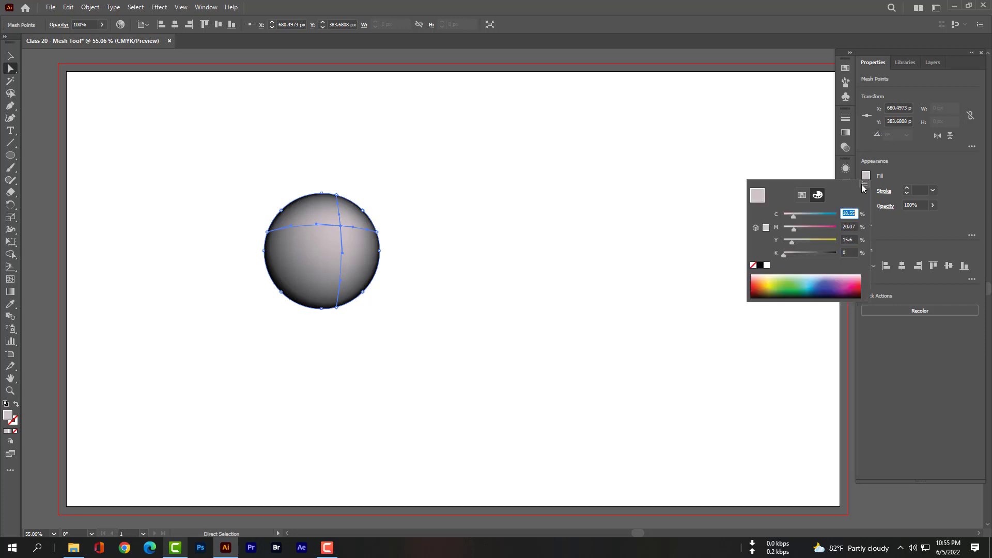
pyautogui.click(864, 185)
pyautogui.press('Escape')
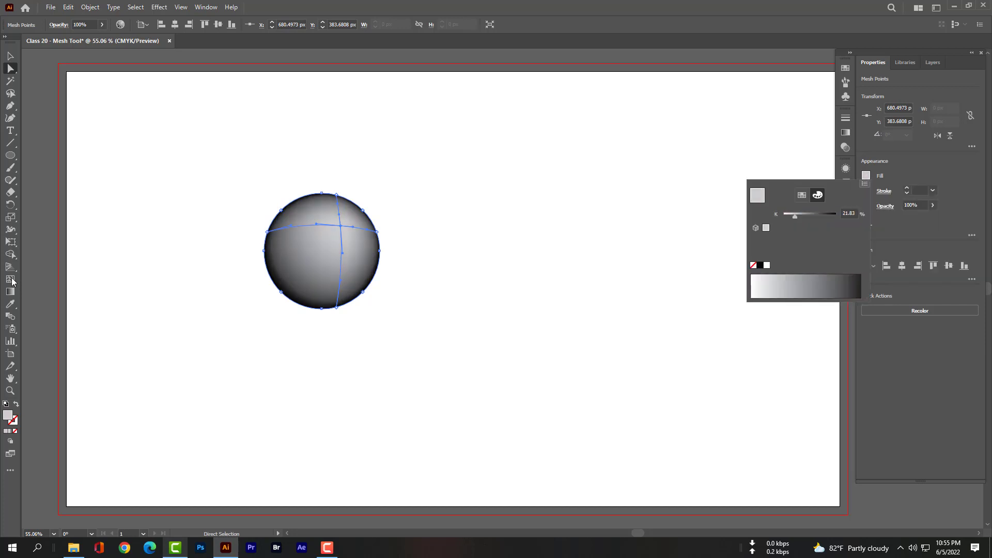
pyautogui.press('Escape')
pyautogui.click(11, 279)
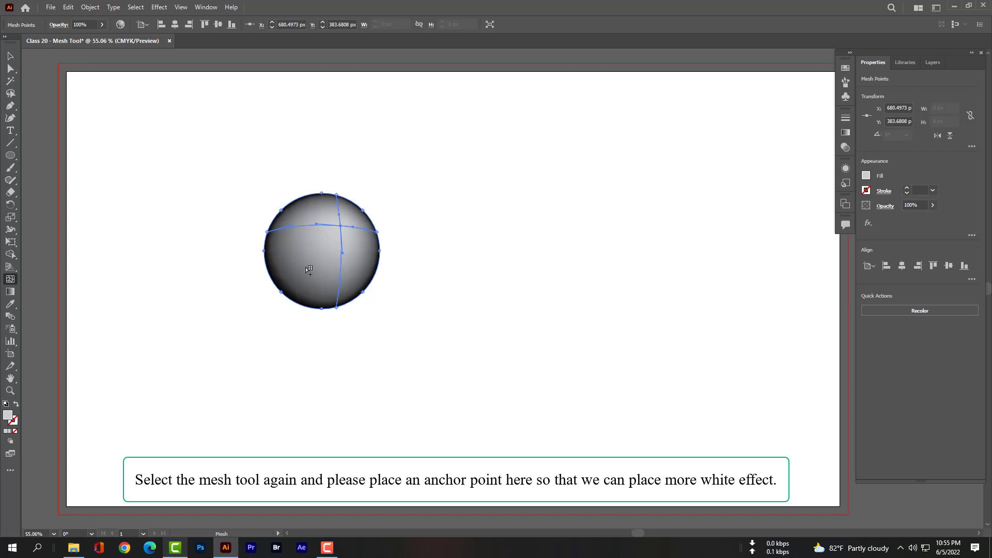
# Add a lower-left mesh point, drag a point to shift the highlight, and select the sphere
pyautogui.click(309, 268)
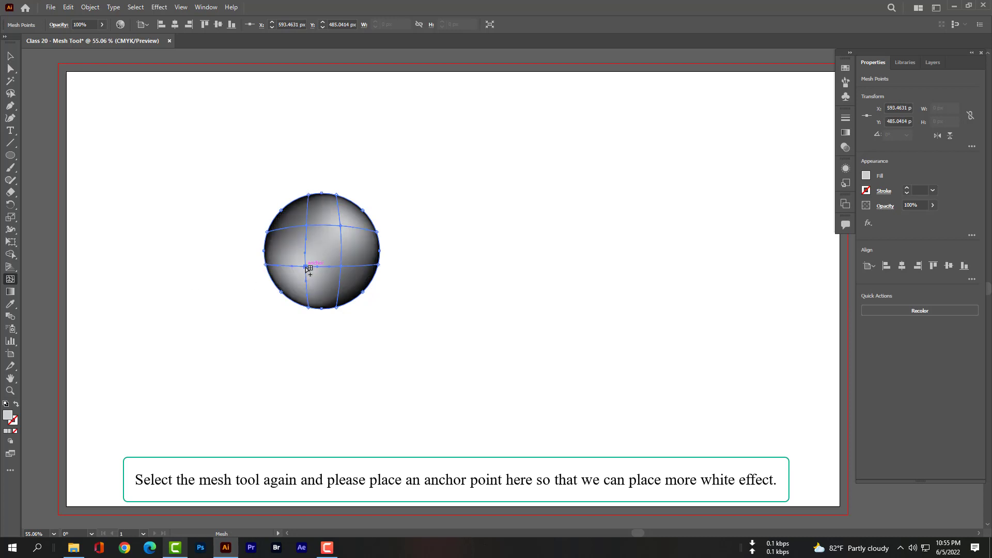
pyautogui.click(11, 68)
pyautogui.click(308, 226)
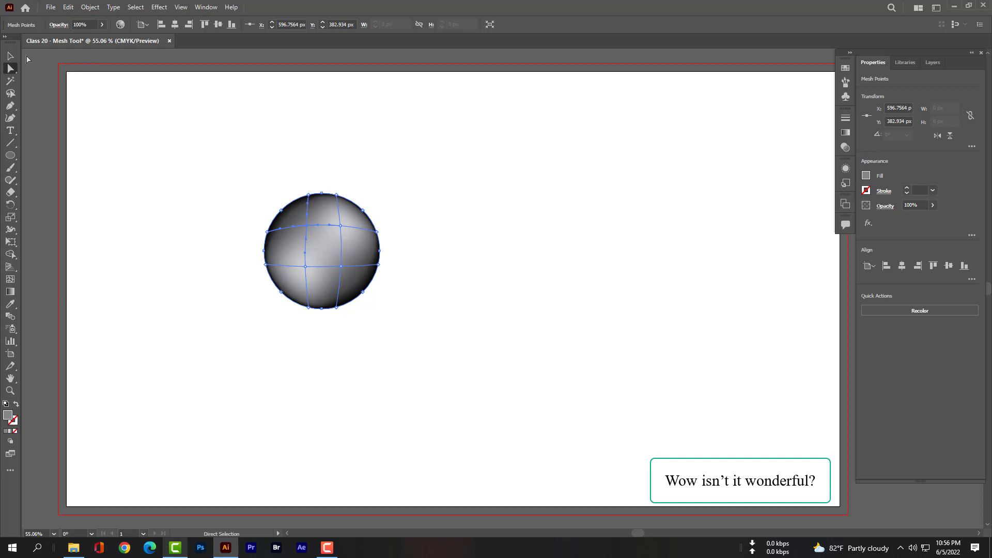
pyautogui.click(11, 56)
pyautogui.click(227, 324)
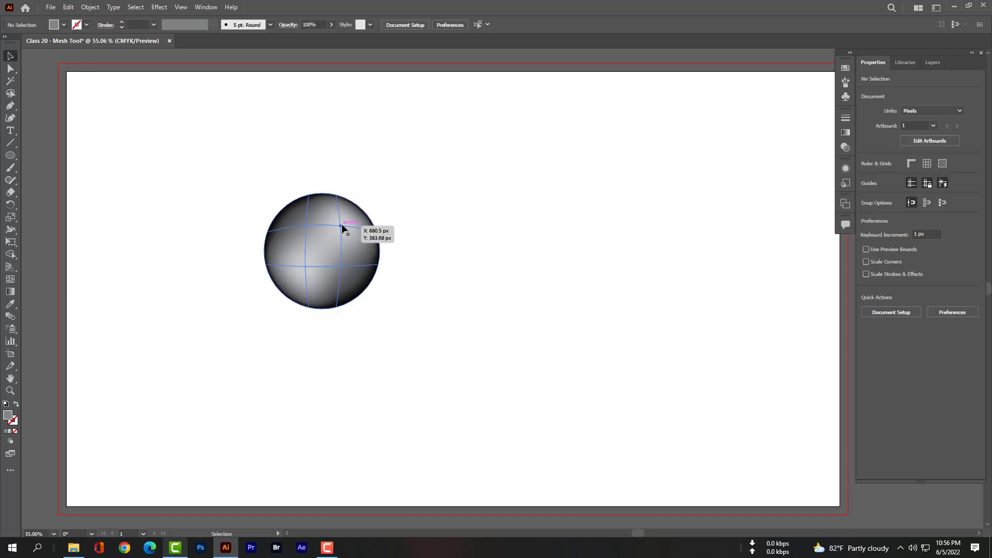
pyautogui.moveTo(341, 232); pyautogui.dragTo(312, 249)
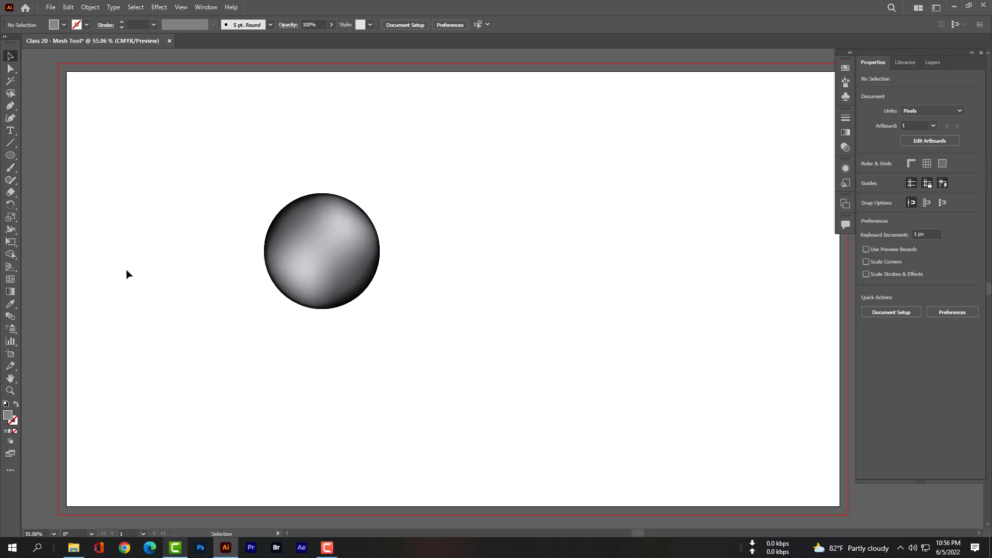
pyautogui.moveTo(172, 182); pyautogui.dragTo(527, 343)
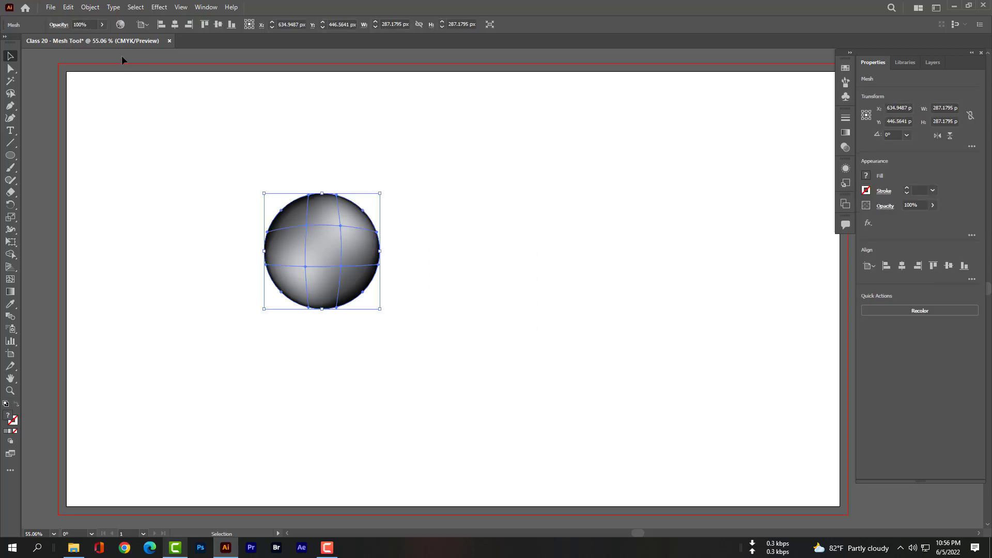
pyautogui.click(103, 26)
pyautogui.click(81, 38)
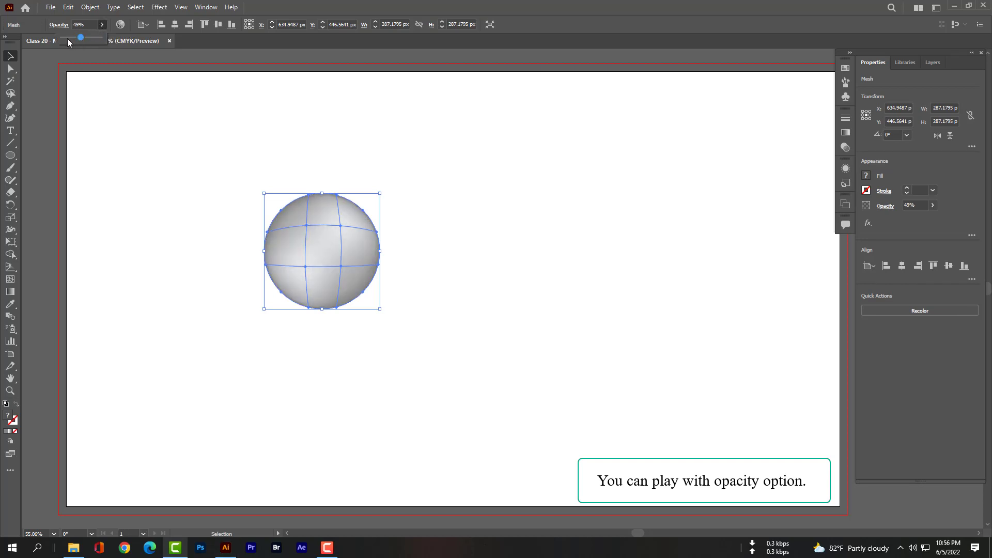
pyautogui.click(68, 39)
pyautogui.moveTo(96, 37)
pyautogui.mouseDown()
pyautogui.moveTo(107, 38)
pyautogui.moveTo(93, 36)
pyautogui.mouseUp()
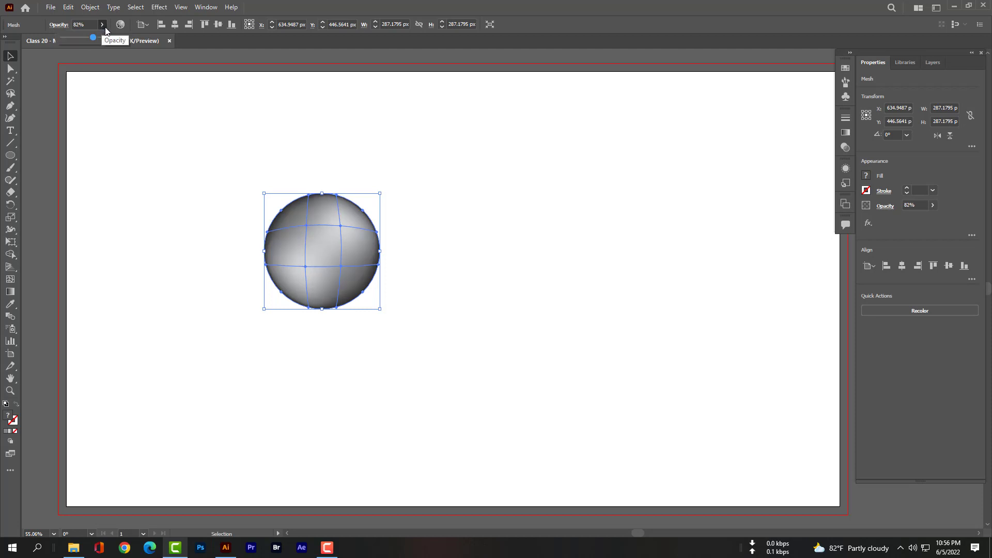
pyautogui.click(10, 69)
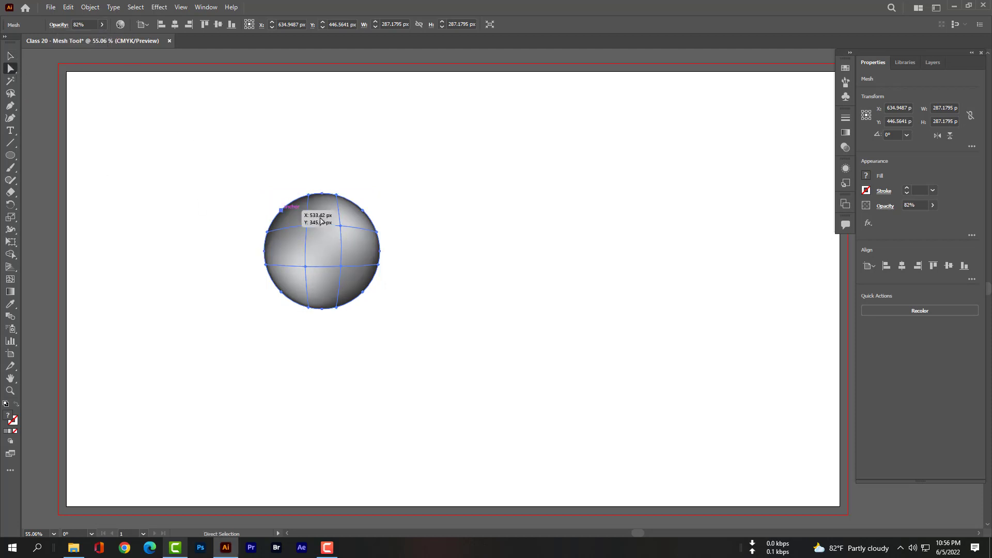
pyautogui.click(340, 225)
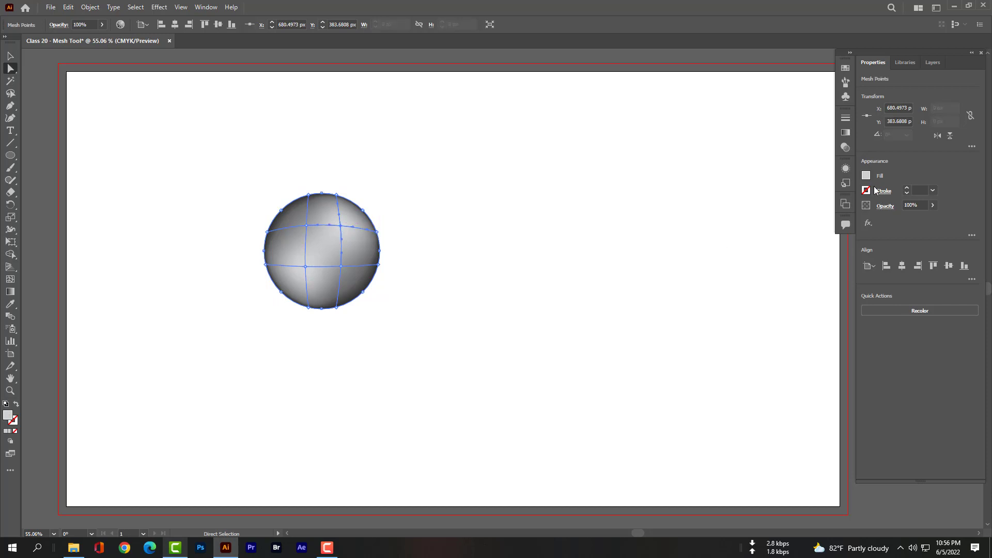
pyautogui.click(932, 205)
pyautogui.moveTo(925, 218)
pyautogui.mouseDown()
pyautogui.moveTo(899, 223)
pyautogui.moveTo(934, 222)
pyautogui.mouseUp()
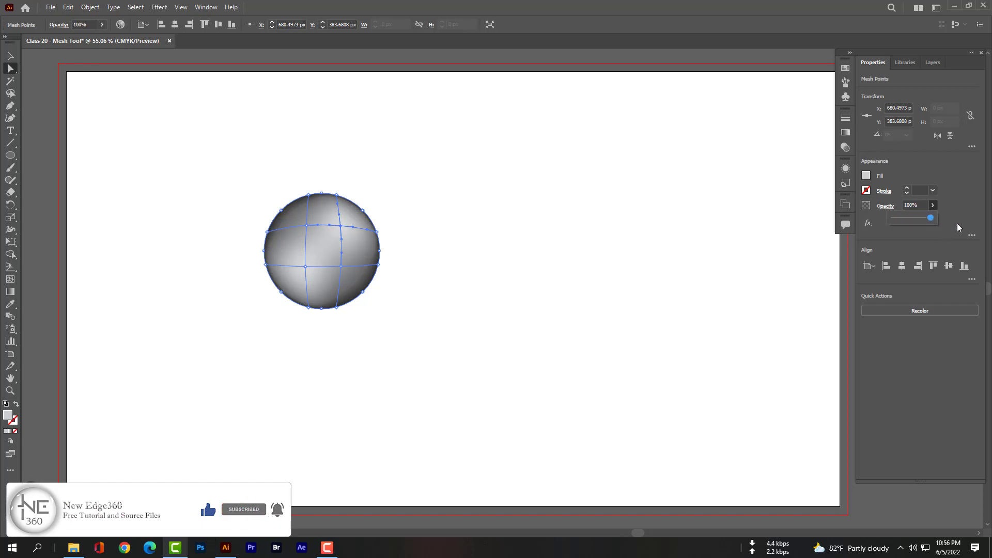
pyautogui.click(956, 220)
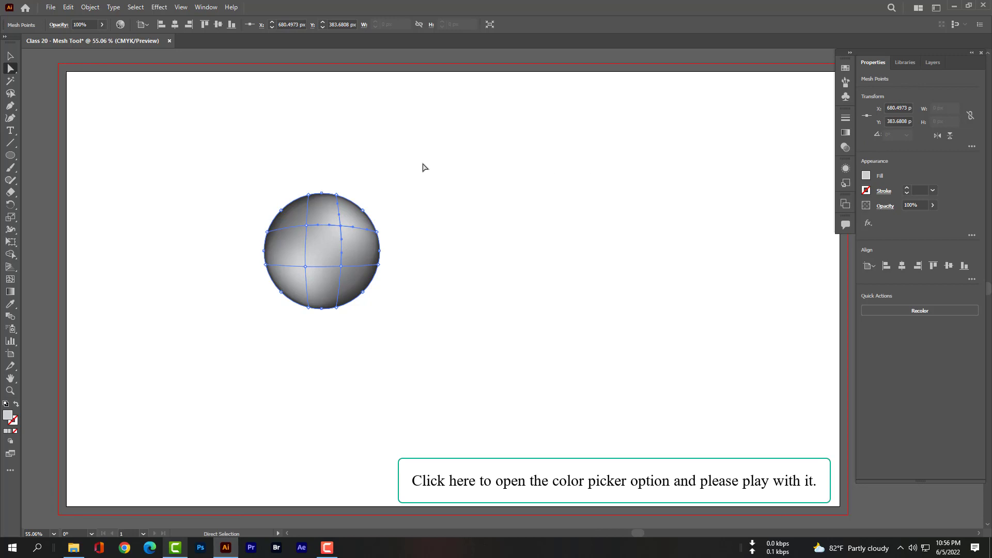
# Cancel the Color Picker and lighten the selected mesh point with the K slider
pyautogui.click(8, 416)
pyautogui.doubleClick(128, 156)
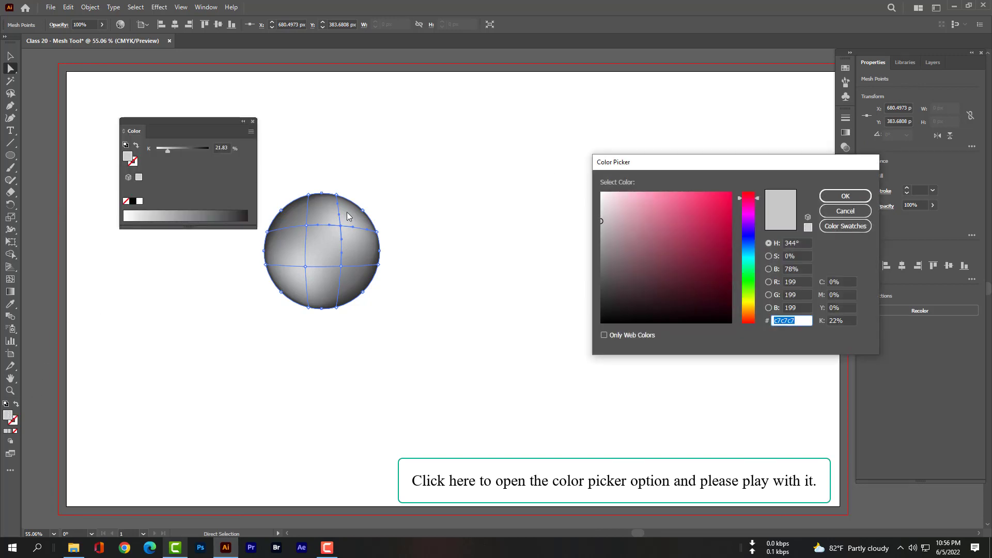
pyautogui.click(846, 211)
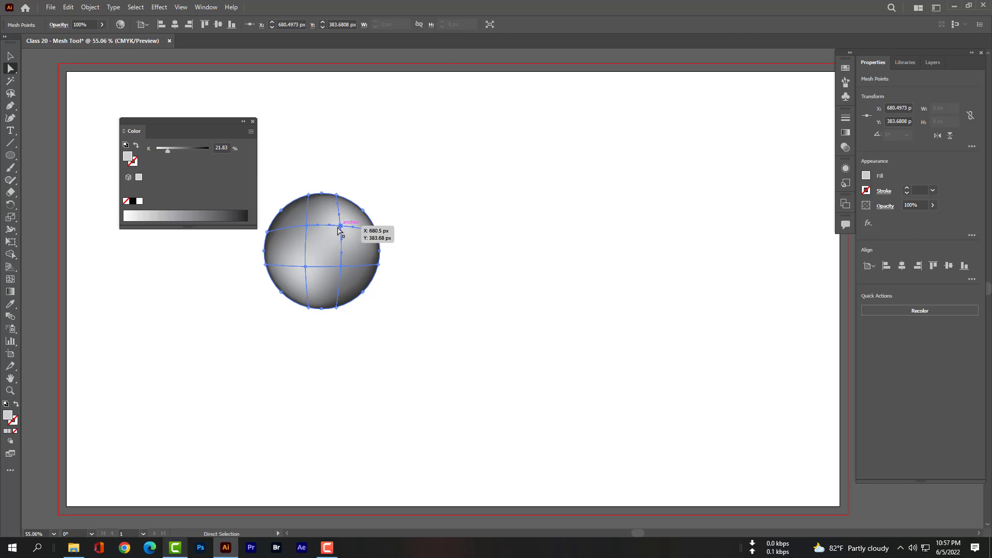
pyautogui.moveTo(171, 152)
pyautogui.mouseDown()
pyautogui.moveTo(158, 151)
pyautogui.moveTo(188, 153)
pyautogui.moveTo(179, 151)
pyautogui.mouseUp()
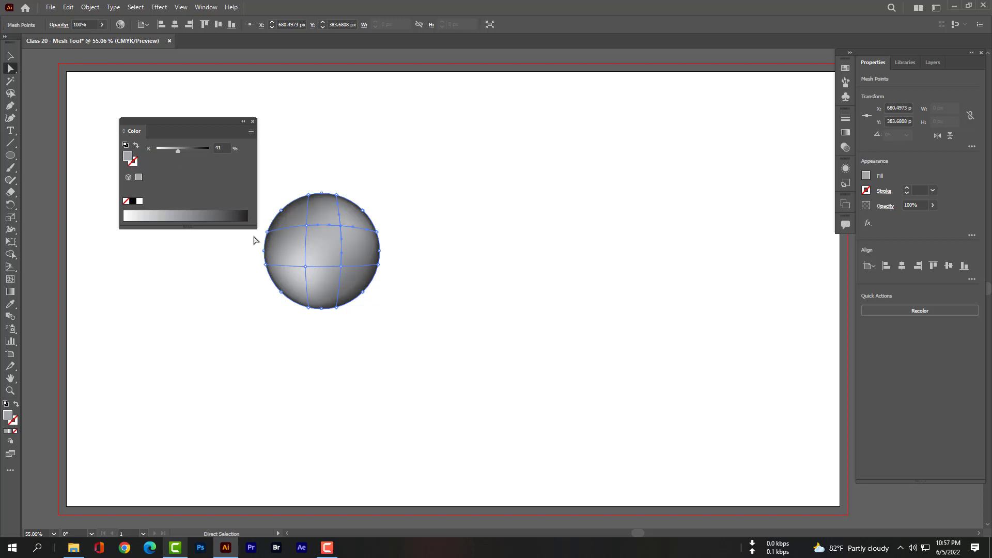
# Darken the lower-left mesh point and select other points around the sphere
pyautogui.click(306, 265)
pyautogui.moveTo(168, 151); pyautogui.dragTo(175, 152)
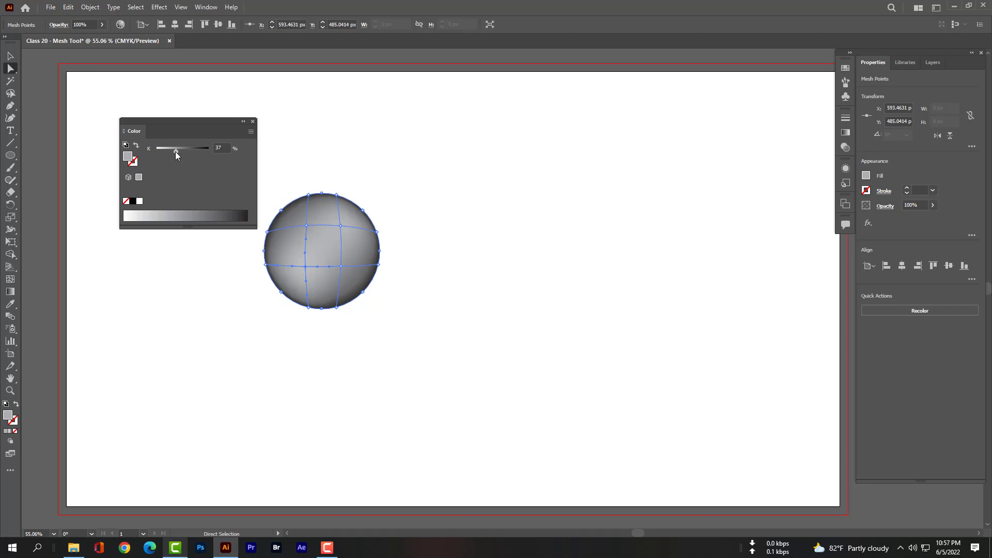
pyautogui.click(306, 225)
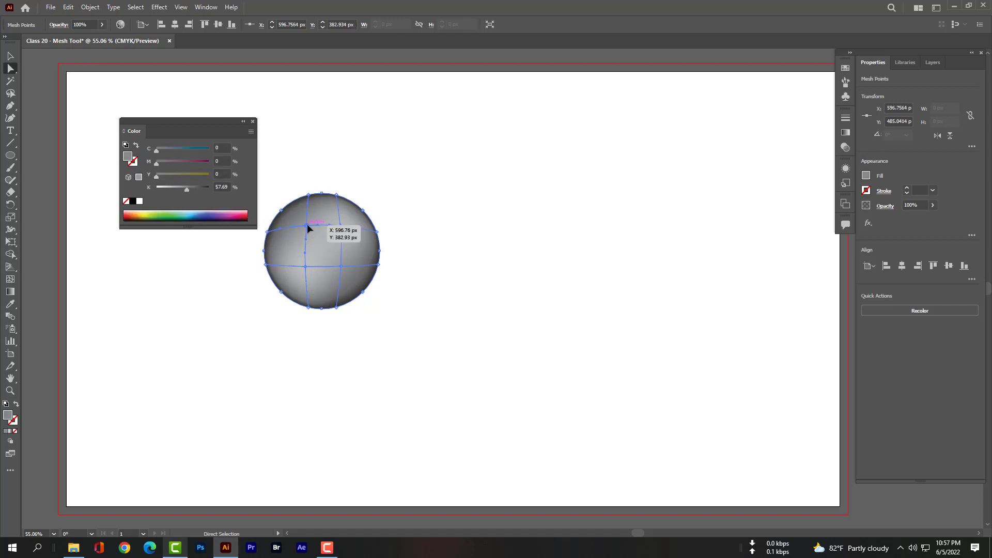
pyautogui.click(341, 266)
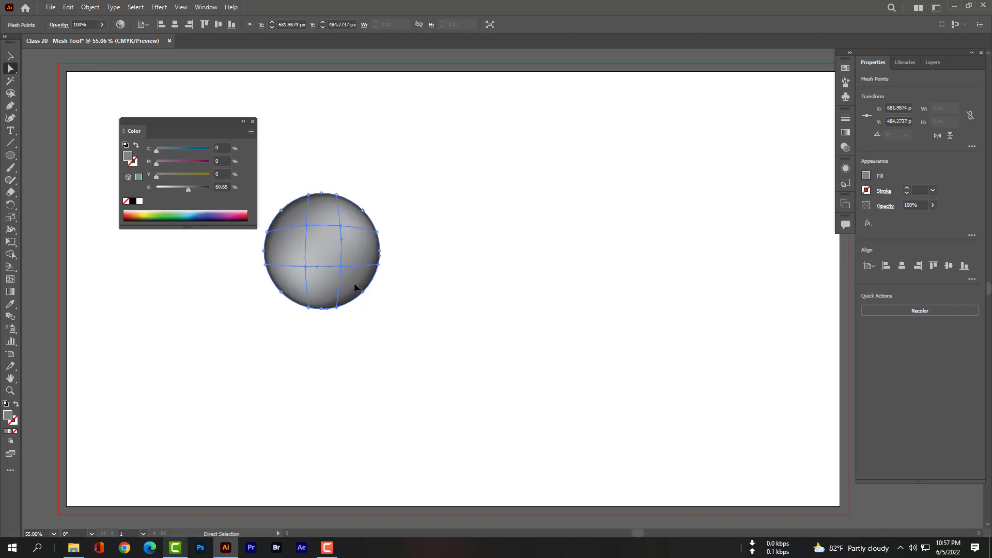
pyautogui.click(355, 283)
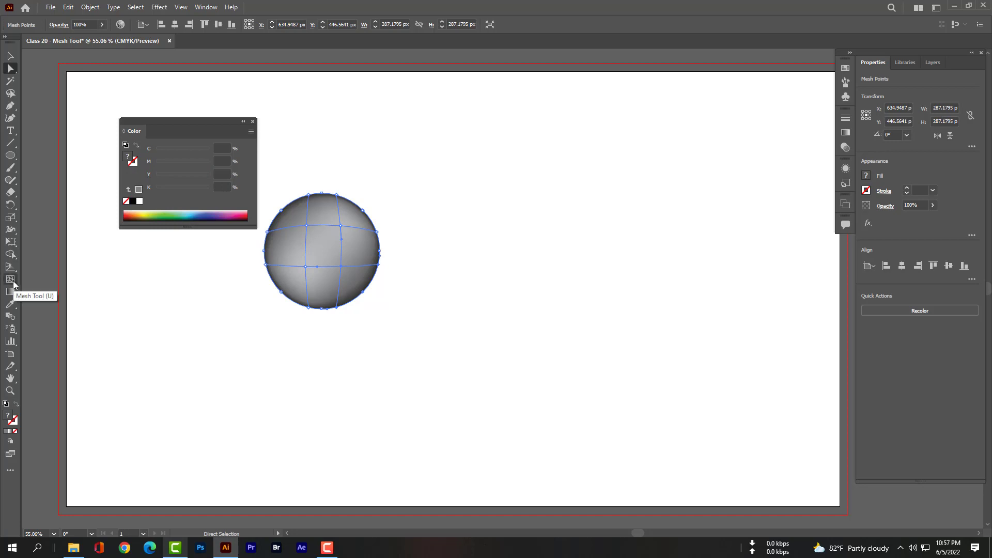
pyautogui.click(308, 226)
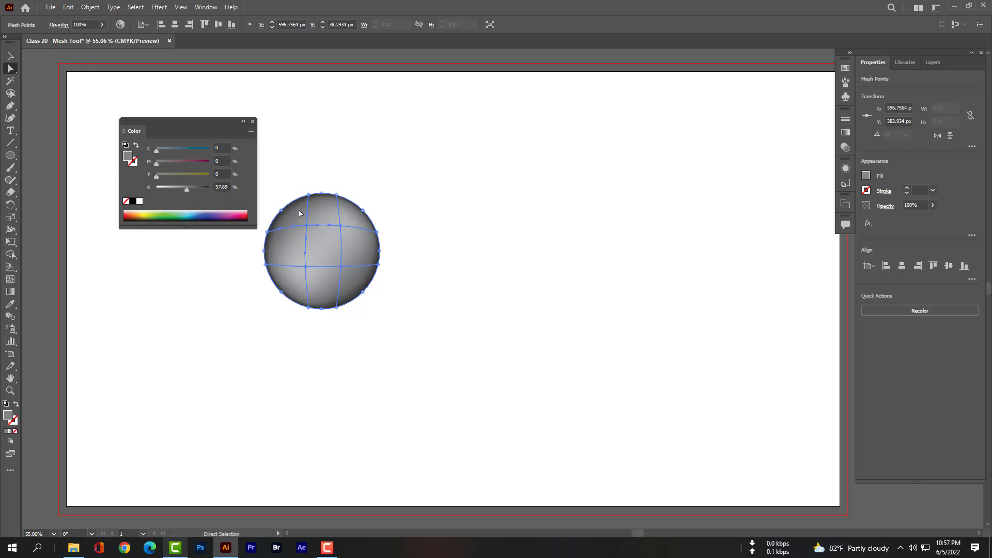
# Deselect and draw a large circle to the right of the first sphere
pyautogui.click(253, 121)
pyautogui.click(232, 228)
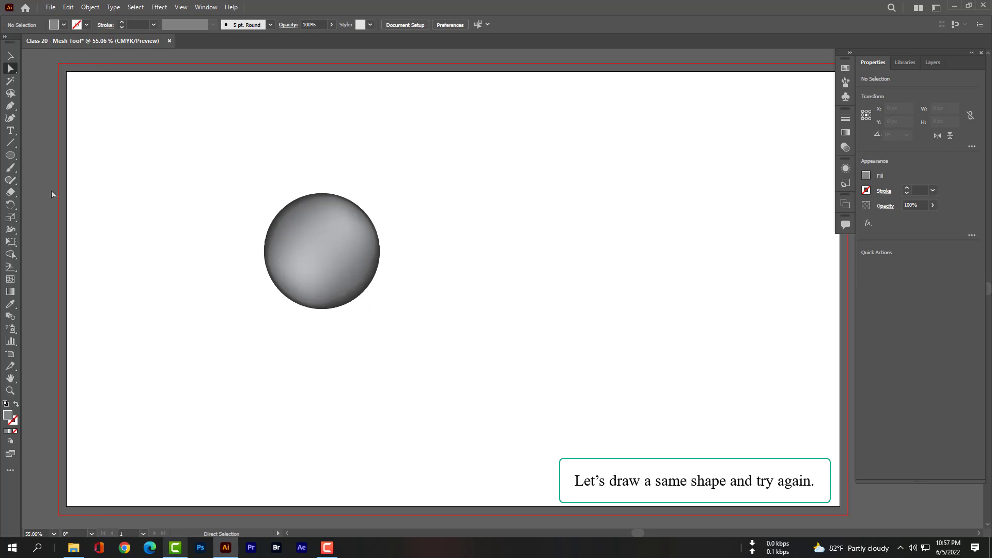
pyautogui.click(10, 154)
pyautogui.moveTo(476, 182); pyautogui.dragTo(672, 377)
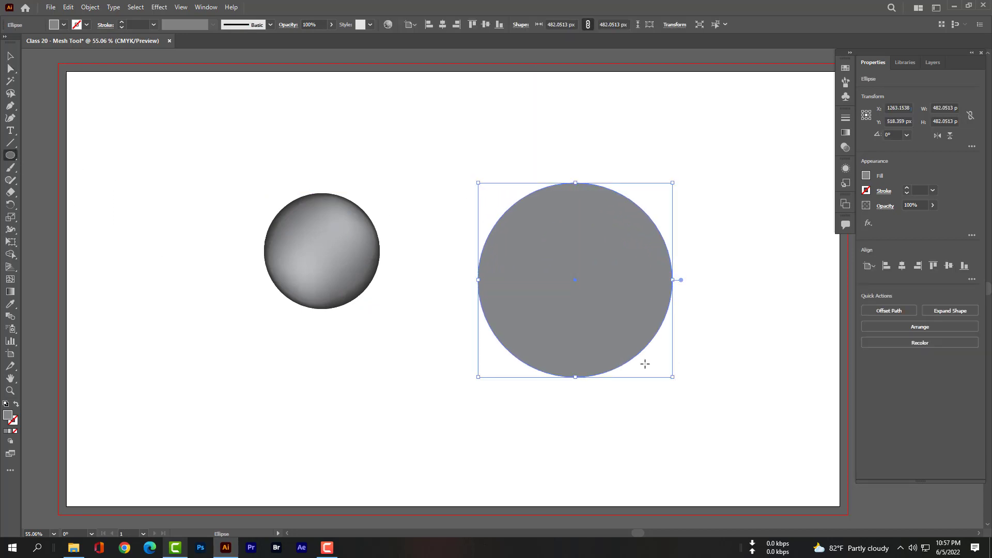
# Add a mesh point in the large circle's upper area and select it
pyautogui.click(11, 279)
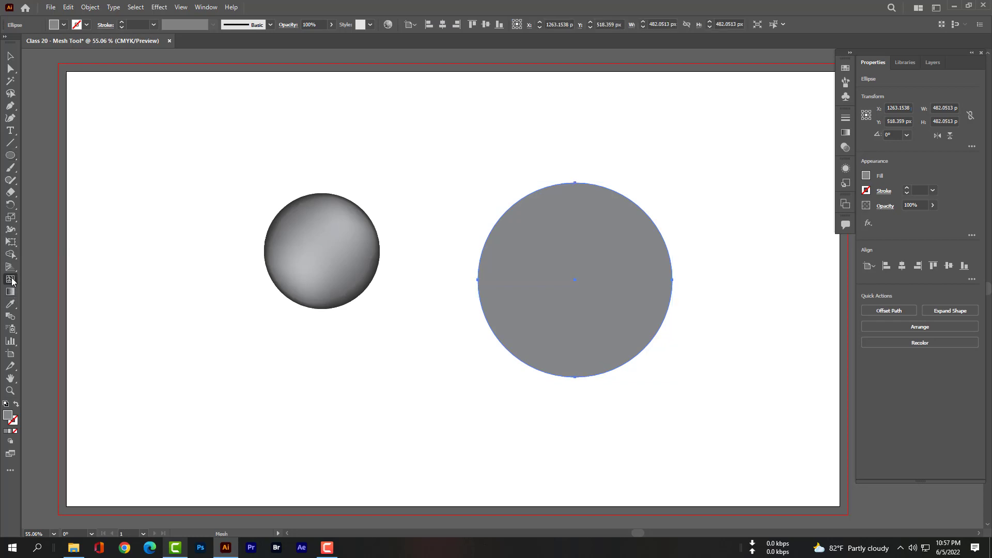
pyautogui.click(603, 238)
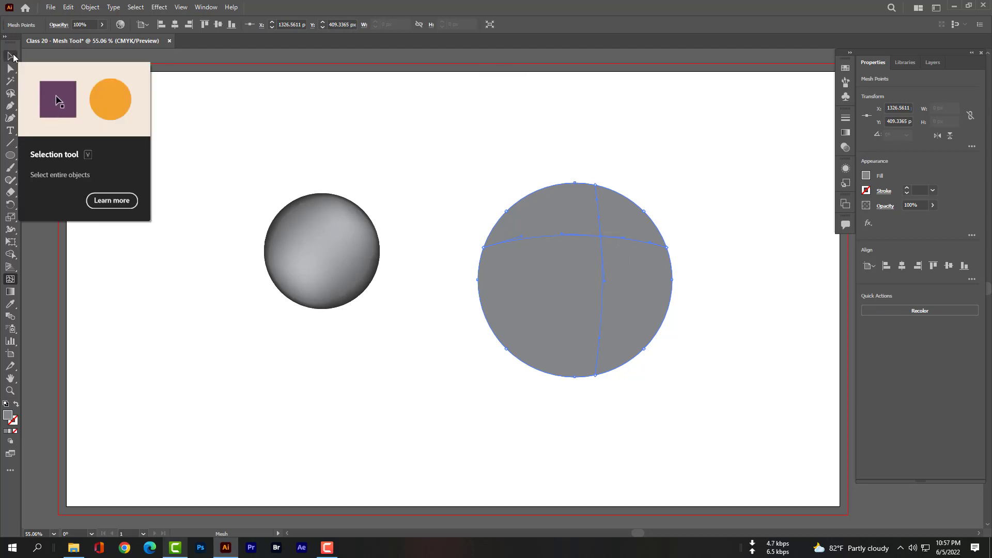
pyautogui.click(10, 68)
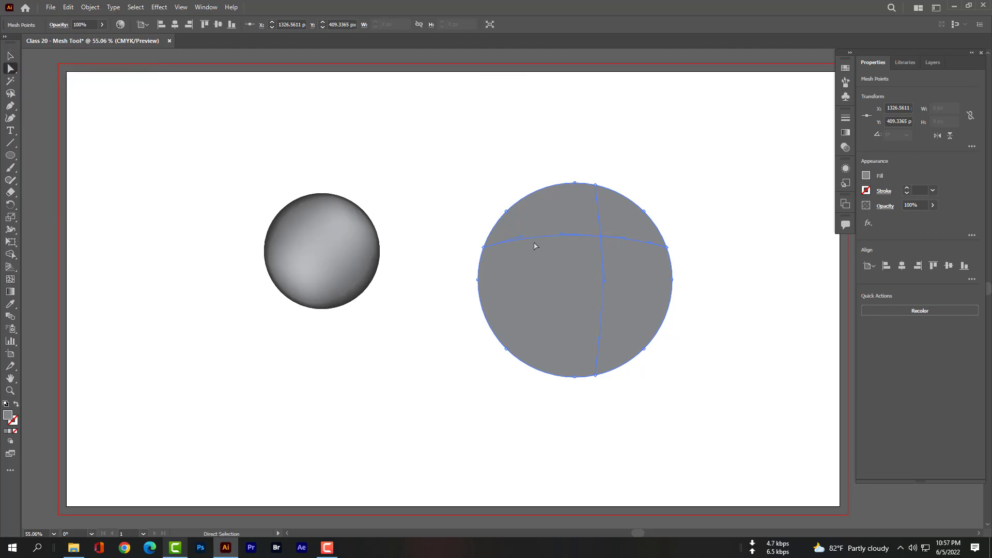
pyautogui.click(603, 237)
# Set the large circle's upper mesh point fill to white (ffffff)
pyautogui.doubleClick(10, 416)
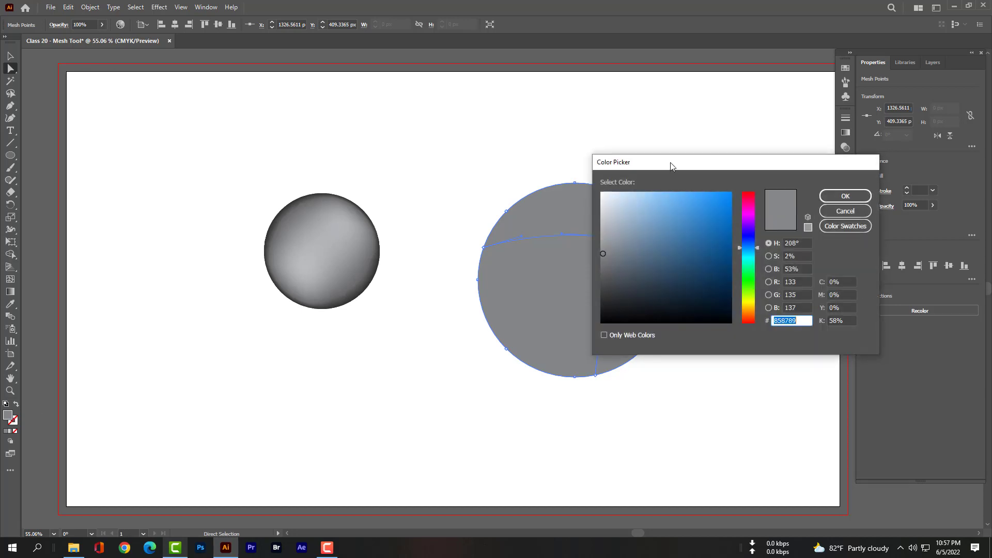
pyautogui.moveTo(671, 166); pyautogui.dragTo(778, 151)
pyautogui.write('ffffff')
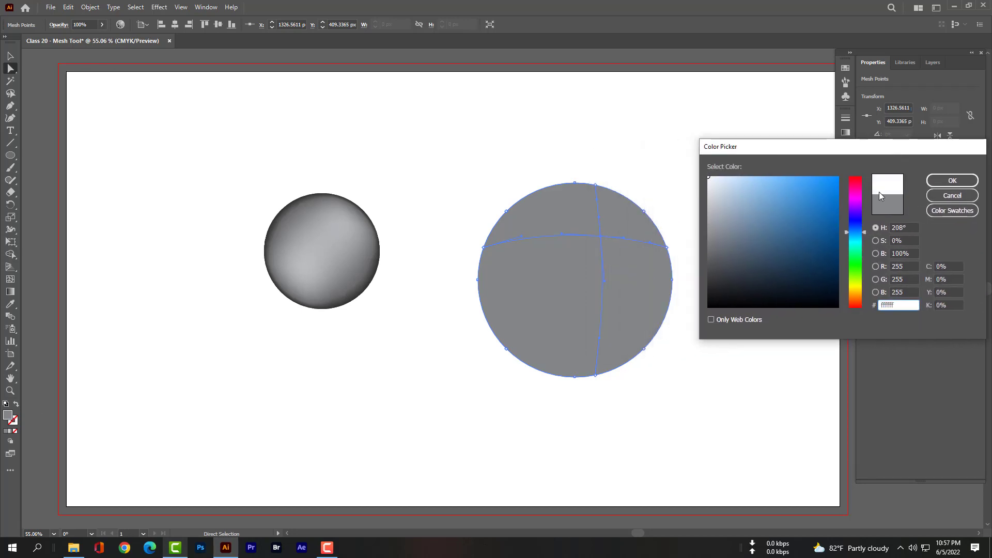
pyautogui.click(944, 181)
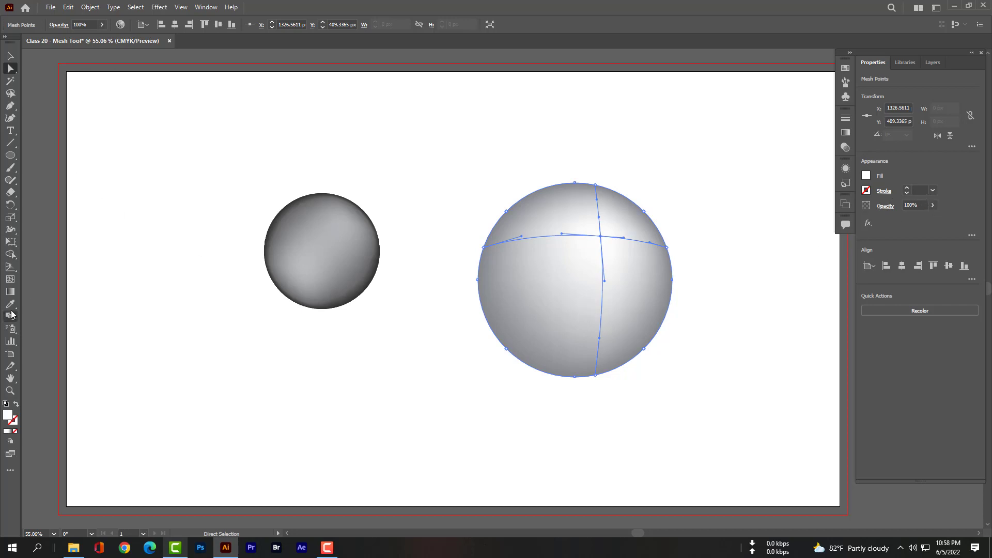
pyautogui.click(10, 279)
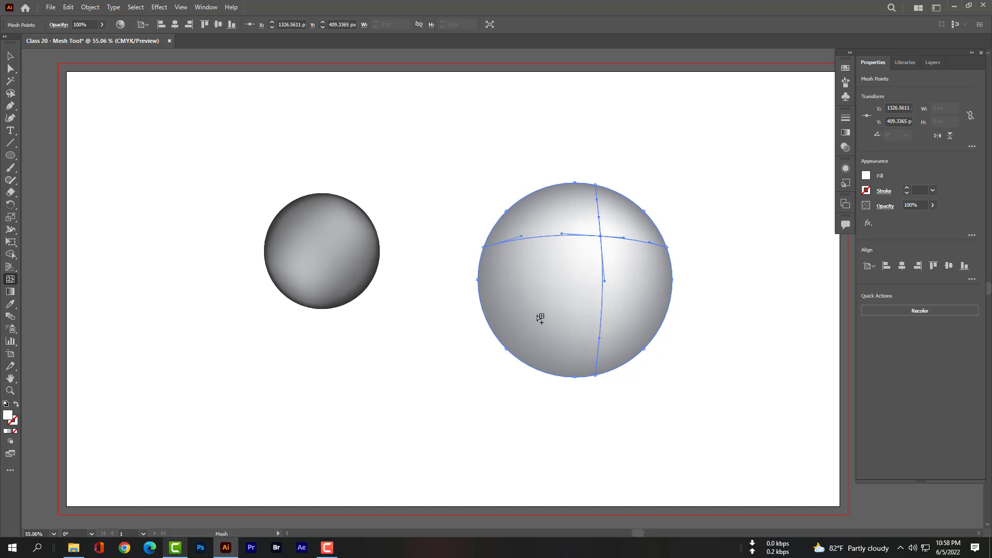
# Add a lower-left mesh point and drag a mesh point and a patch to spread the highlight
pyautogui.click(537, 316)
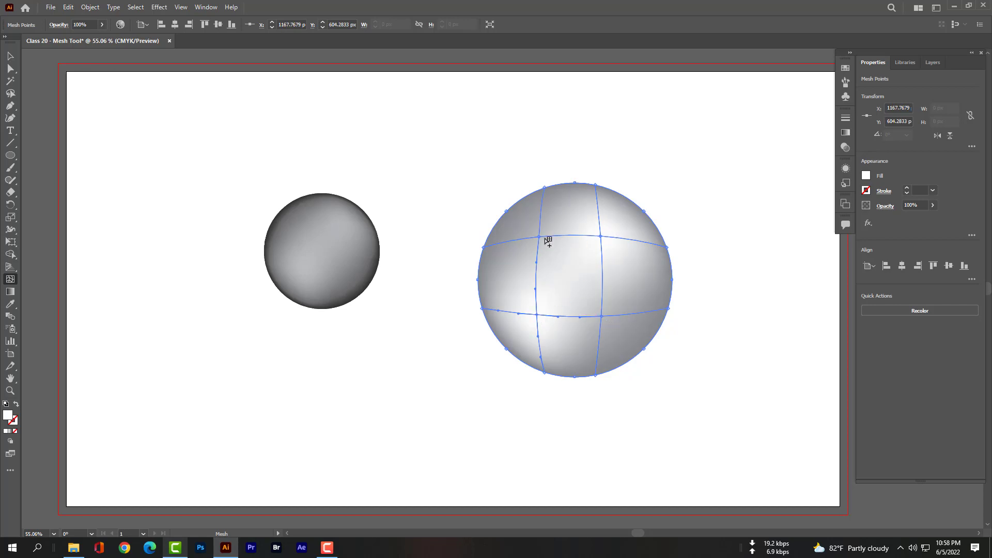
pyautogui.click(10, 69)
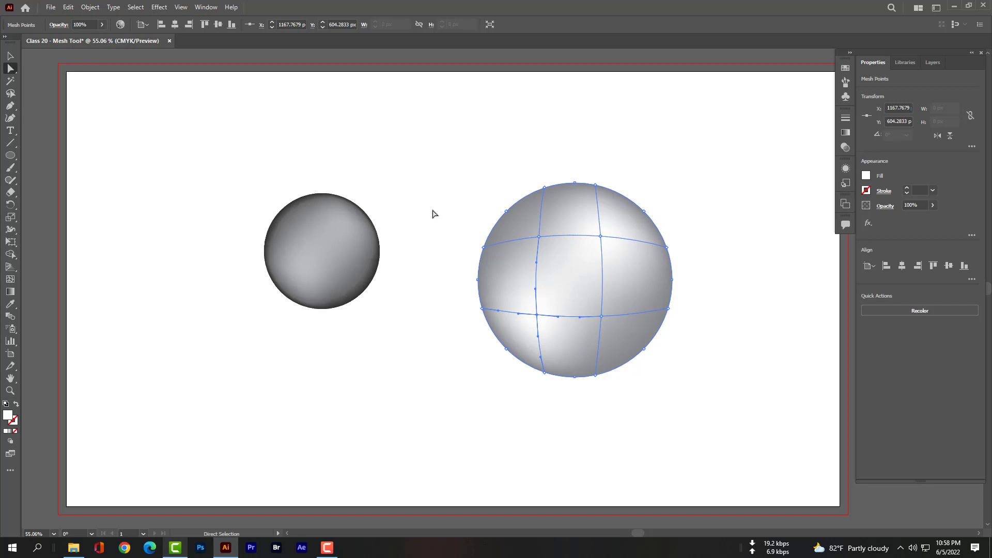
pyautogui.moveTo(552, 243); pyautogui.dragTo(532, 233)
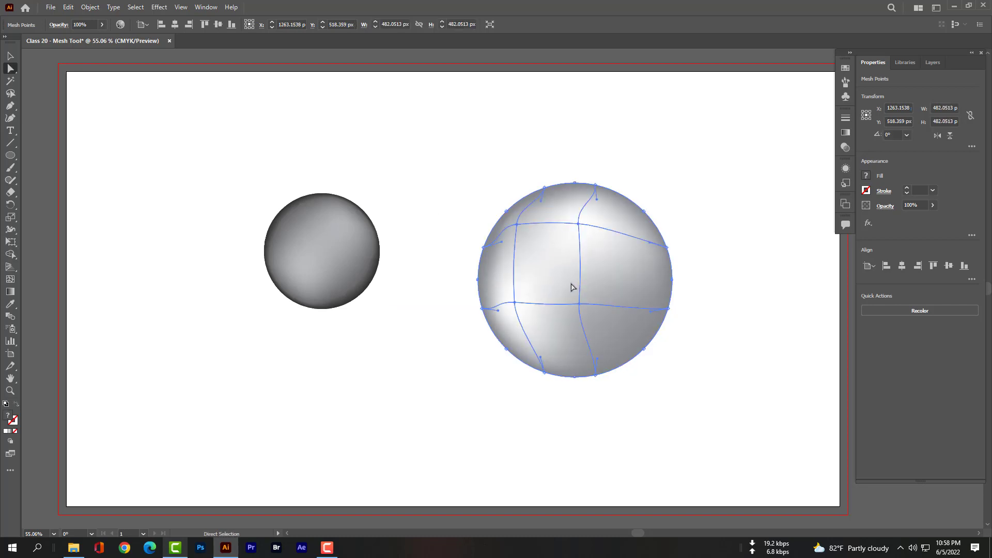
pyautogui.moveTo(571, 287); pyautogui.dragTo(578, 279)
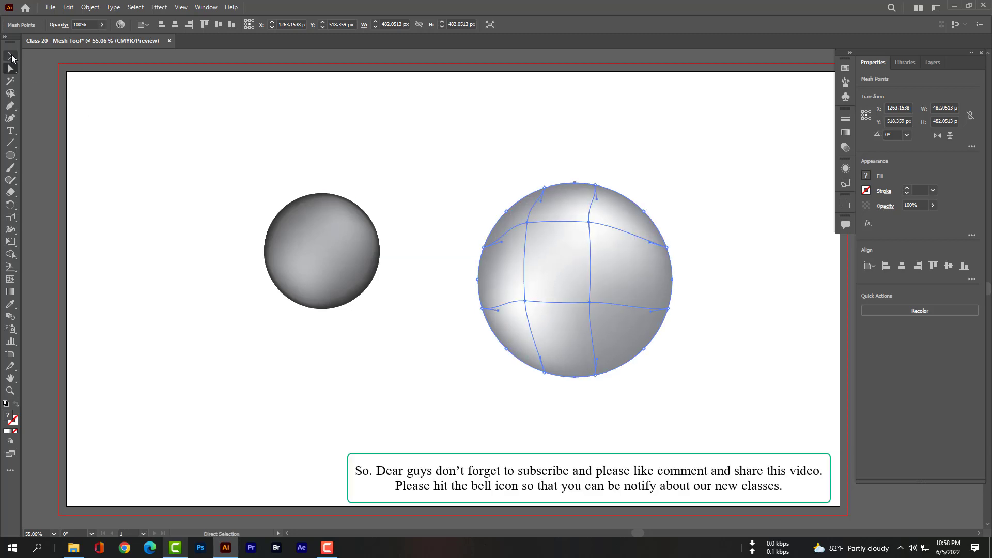
pyautogui.click(11, 56)
# Deselect the large sphere so both finished spheres show without mesh lines
pyautogui.click(588, 420)
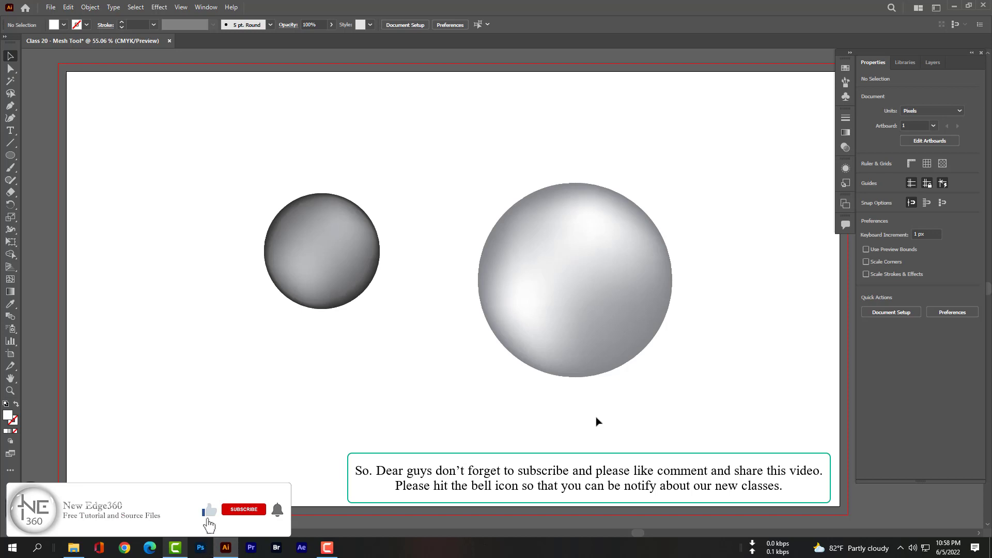
pyautogui.scroll(1, 597, 421)
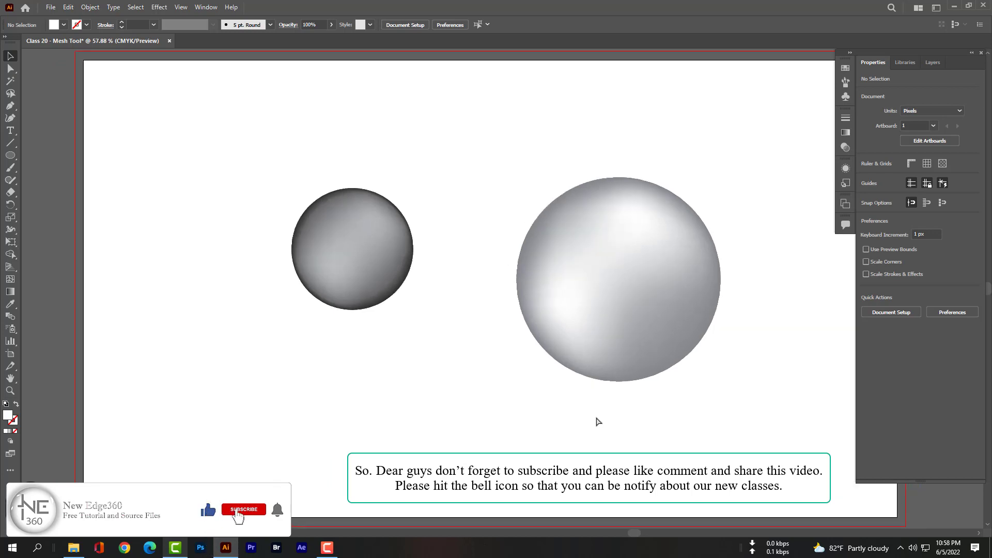
pyautogui.hscroll(3, 597, 420)
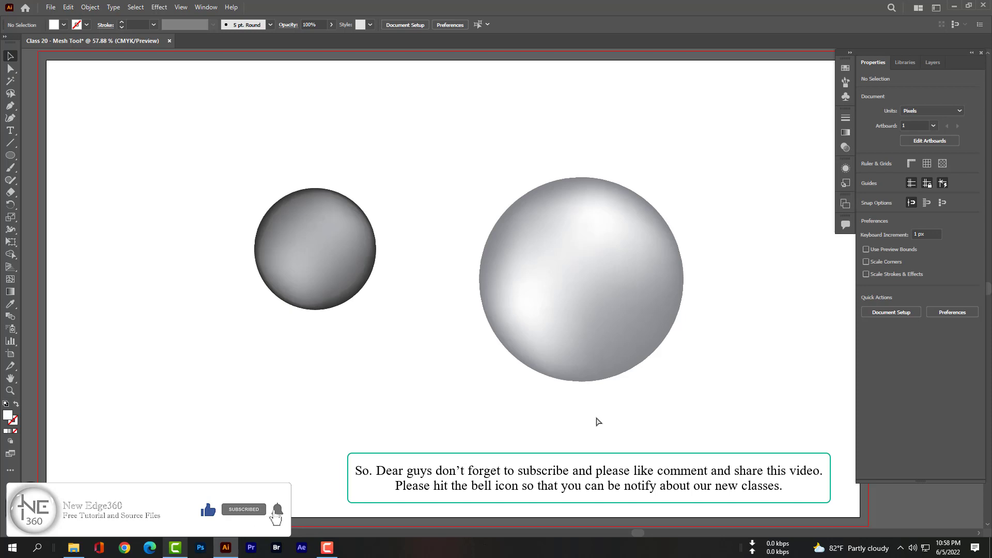